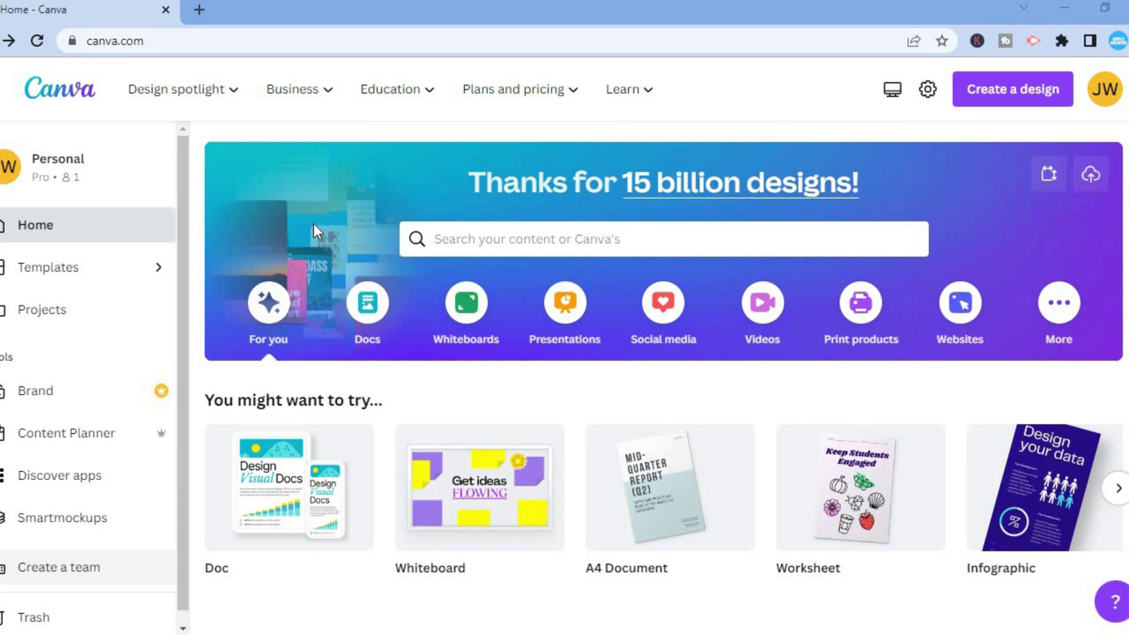
Step: Search the templates for "logo" and narrow the results to the Badge category
click(482, 240)
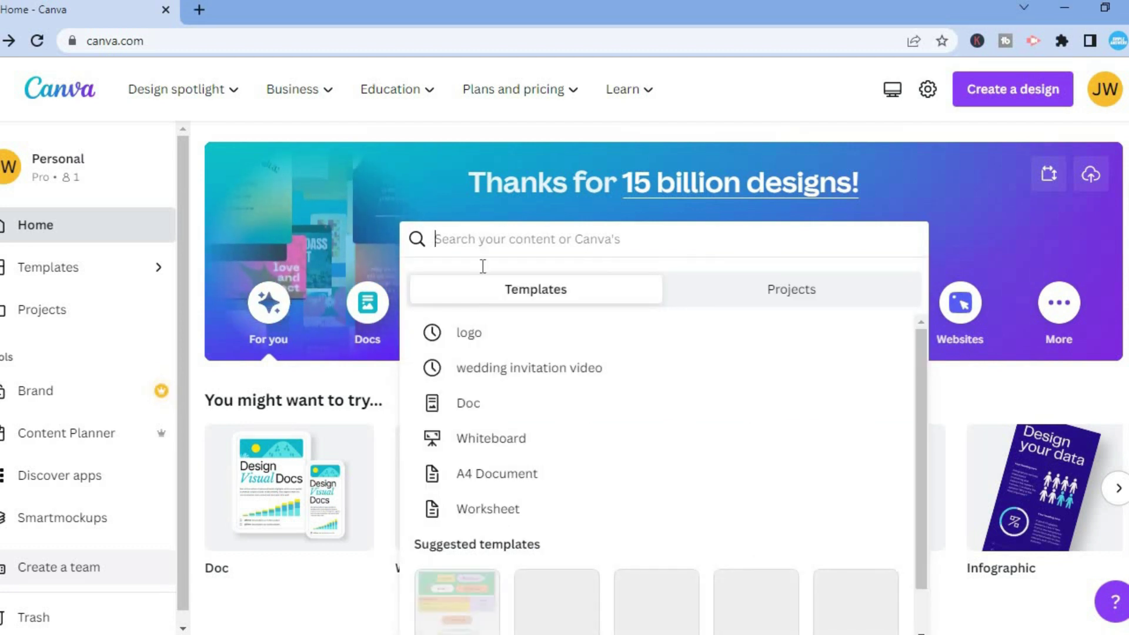
click(477, 340)
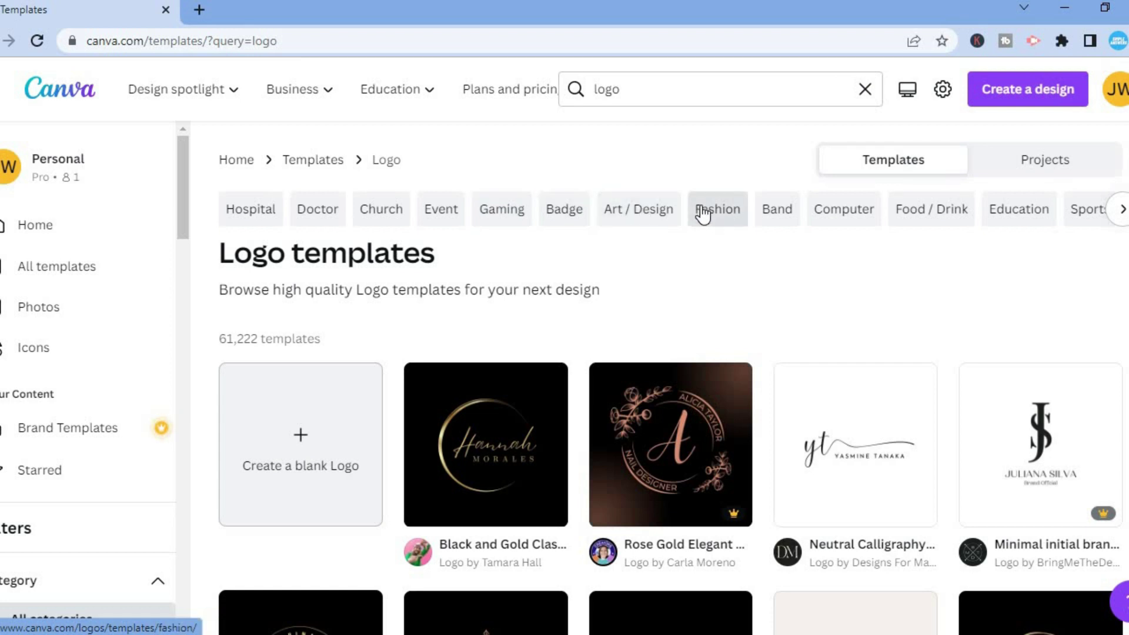
click(562, 216)
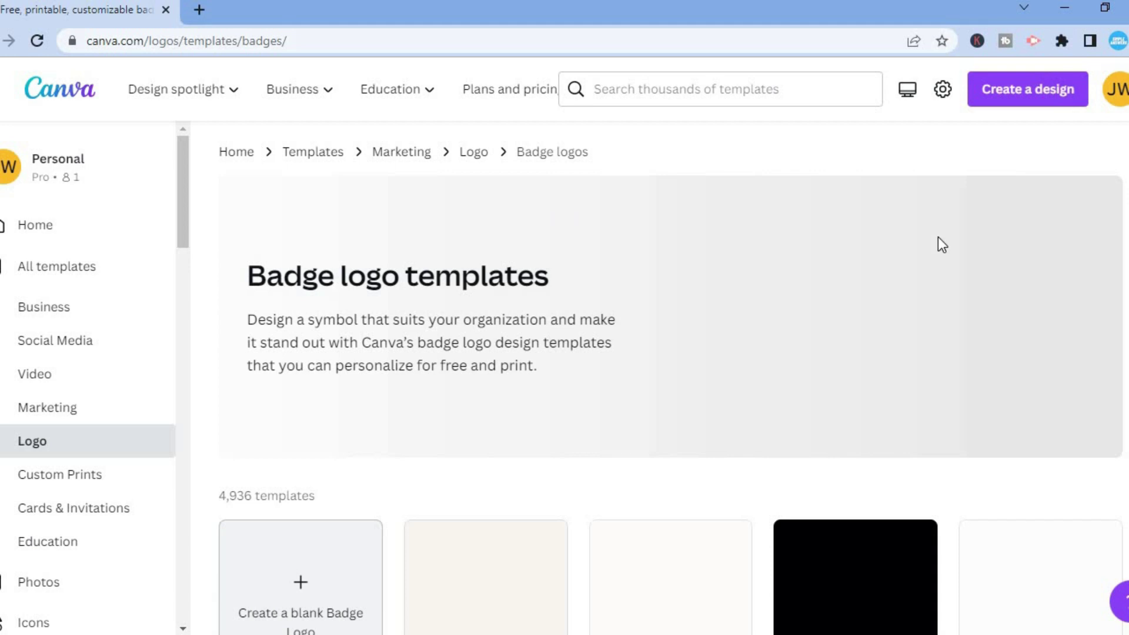
Step: Preview the white version of the Black and White Circle Camping and Adventure Logo template and open the template for customizing
scroll(670, 377, down, 4)
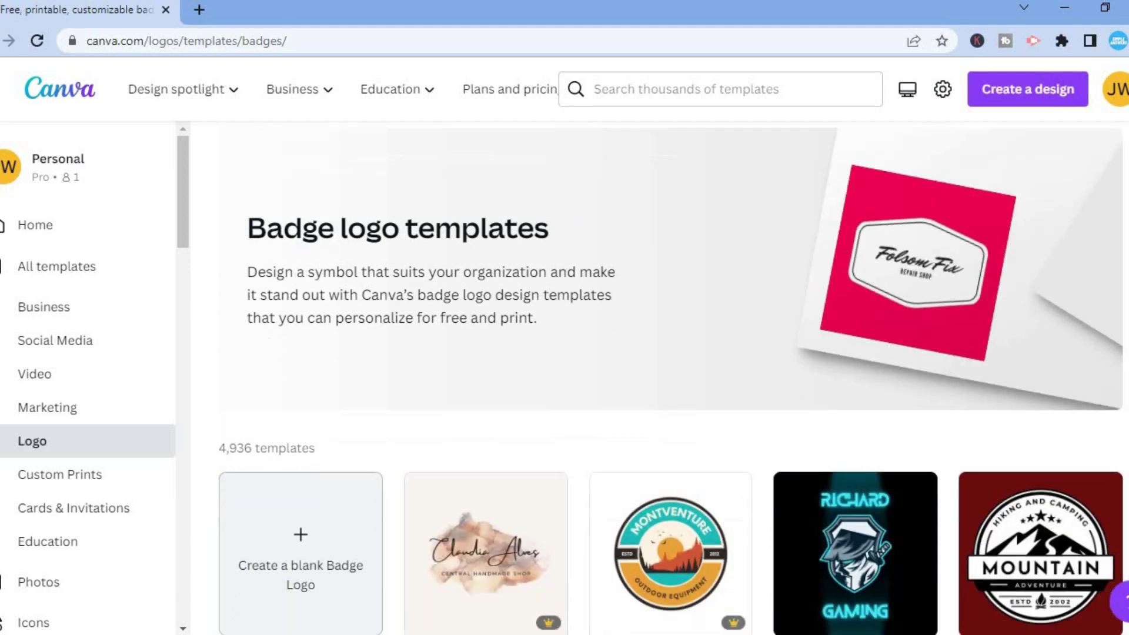
scroll(670, 376, down, 3)
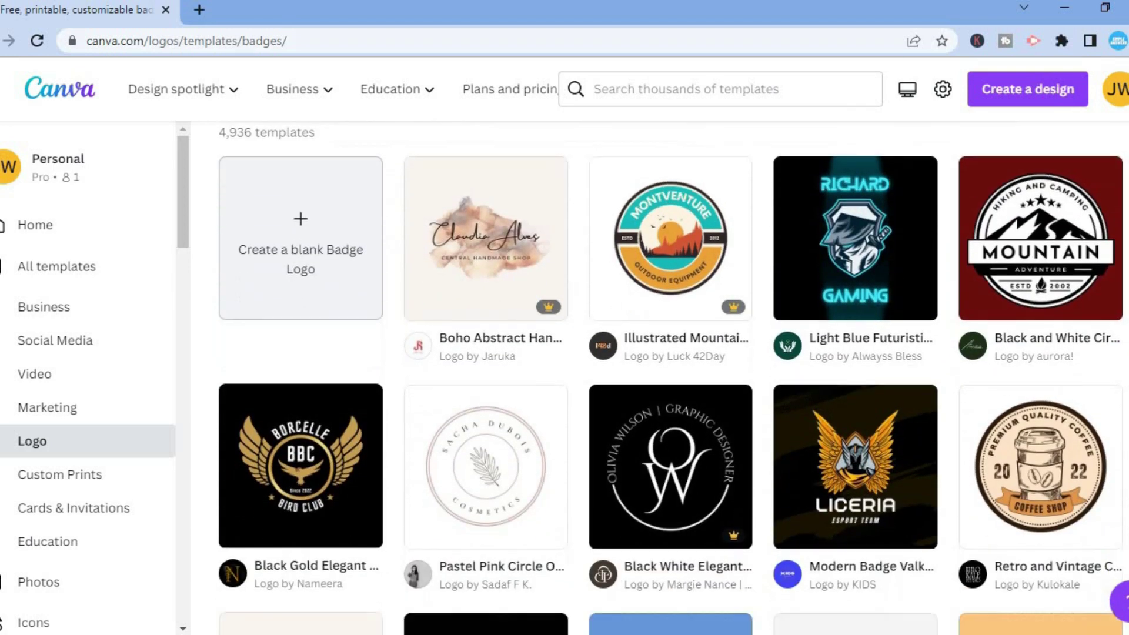
mouse_move(1056, 215)
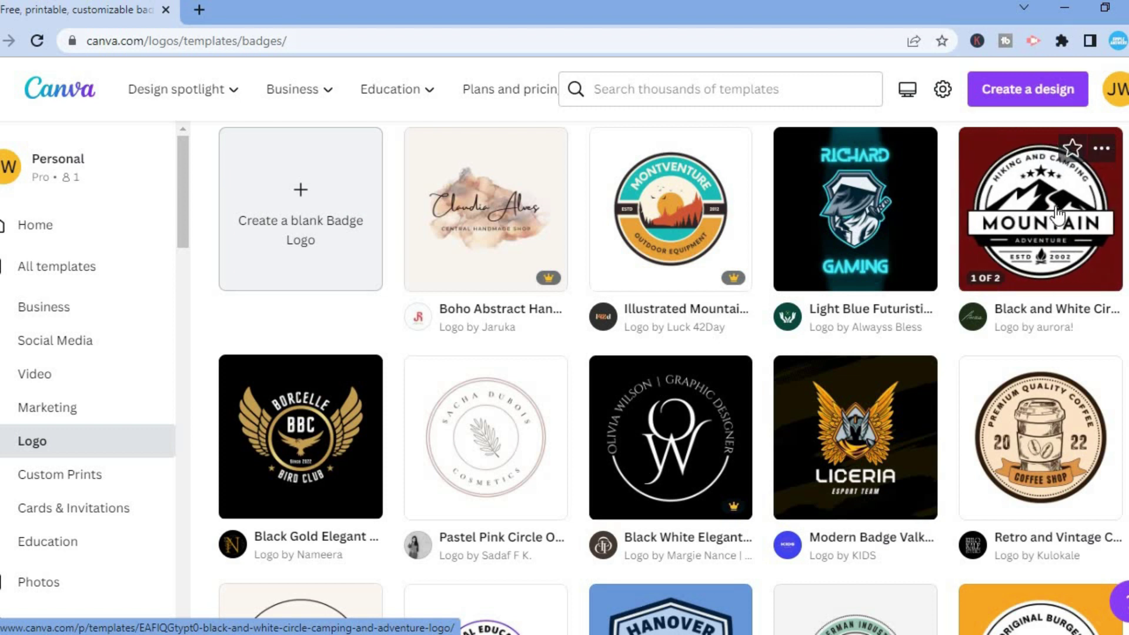
click(1057, 214)
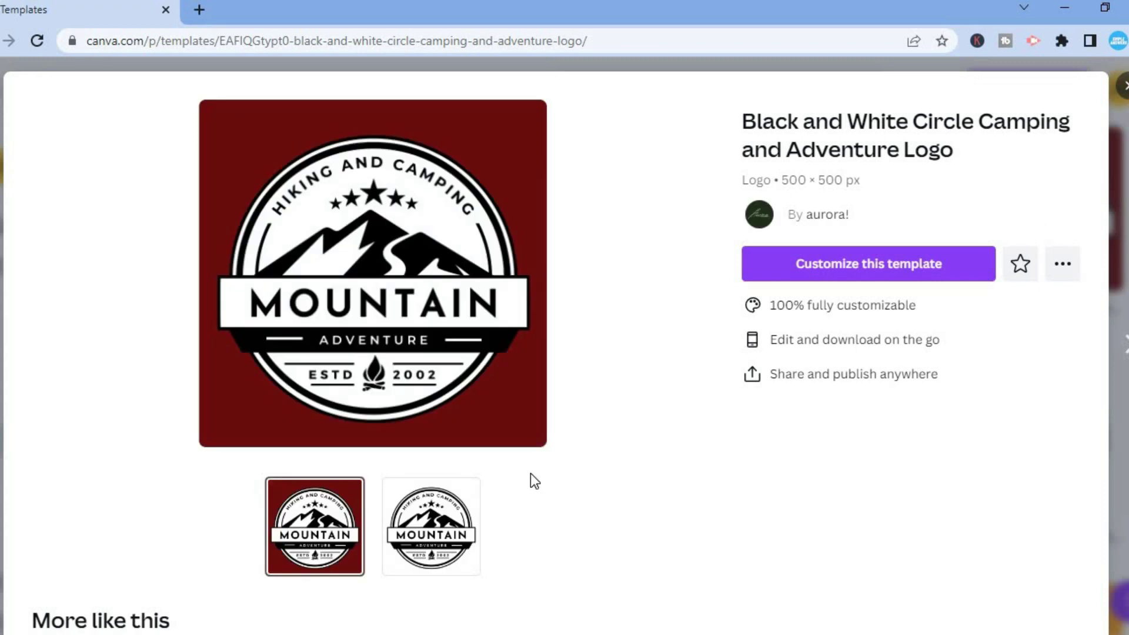
click(432, 519)
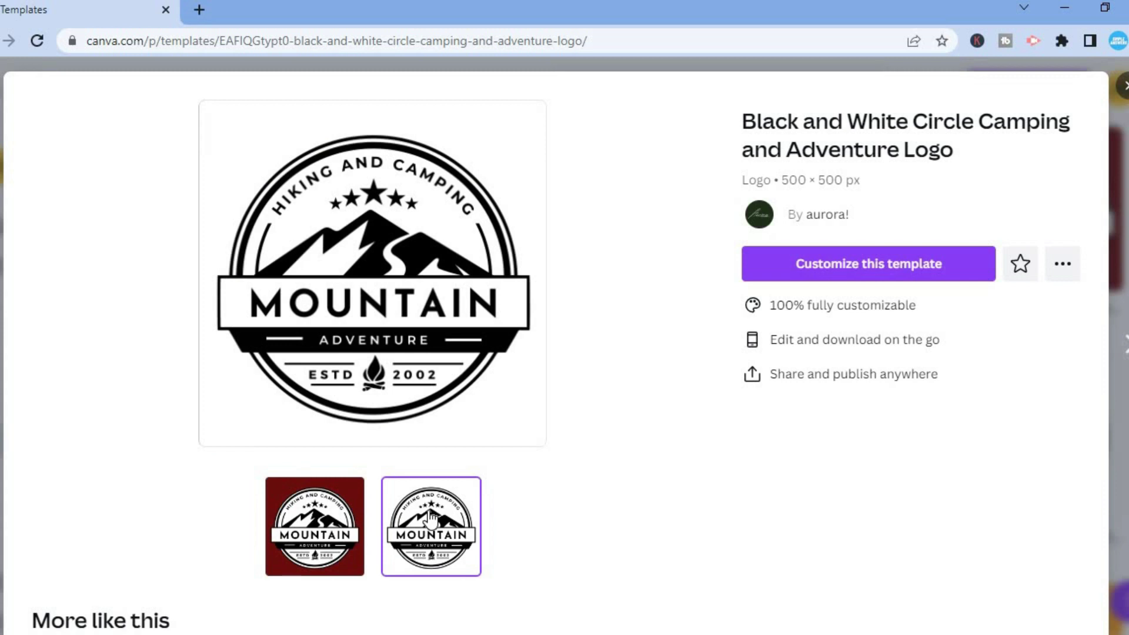
click(782, 267)
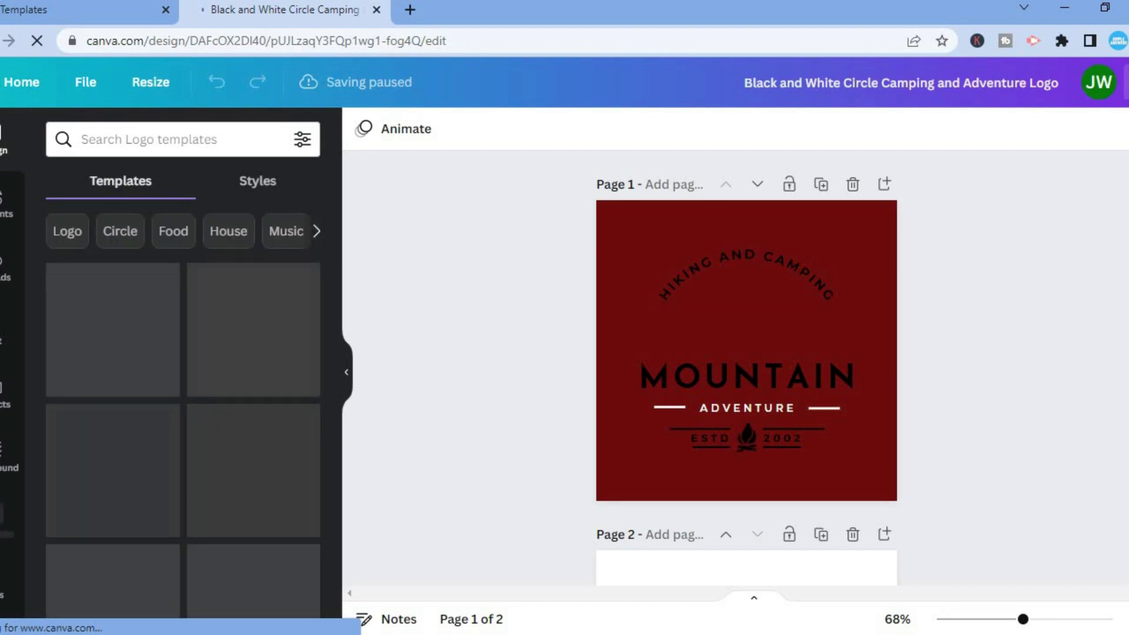
Step: Delete the page with the dark red background from the logo design
scroll(746, 369, down, 3)
scroll(746, 358, up, 2)
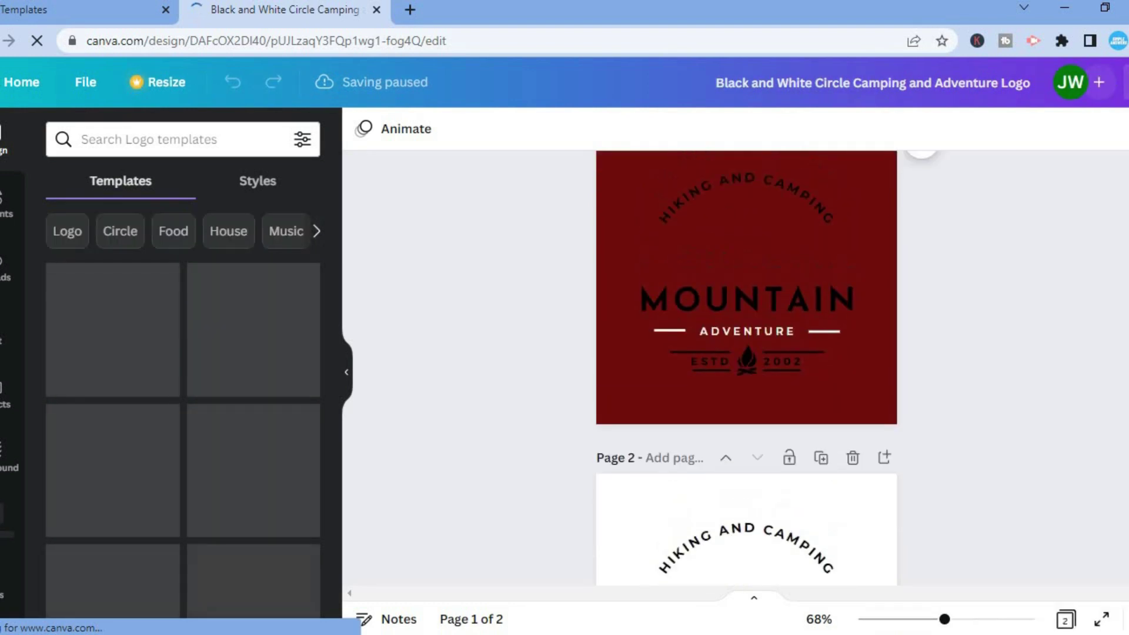
scroll(746, 369, up, 1)
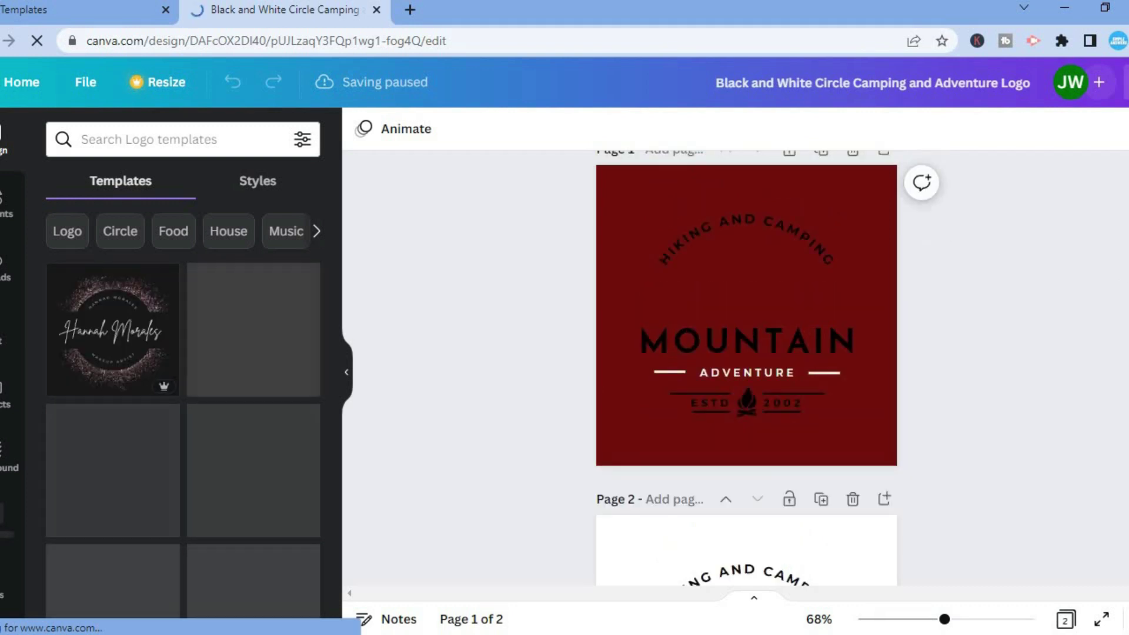
scroll(1017, 226, up, 1)
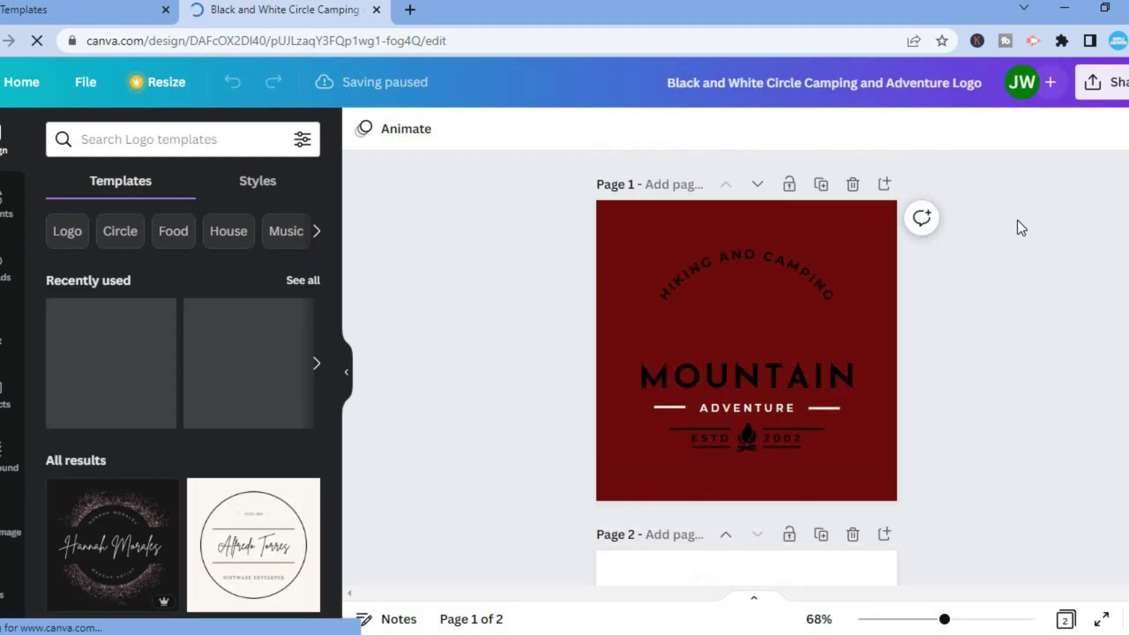
click(853, 186)
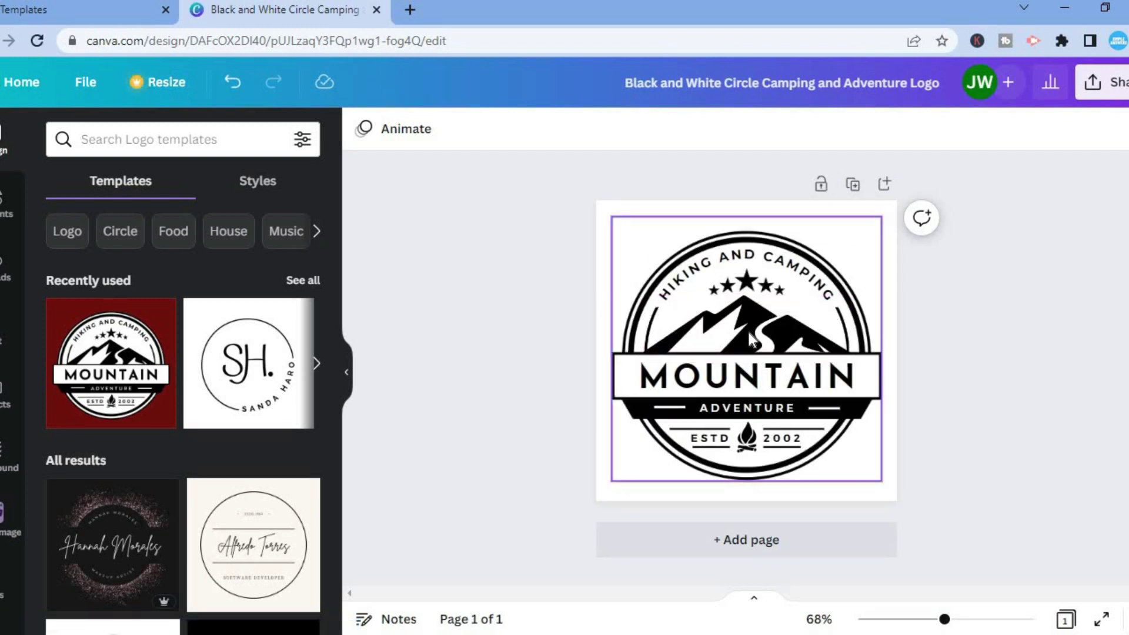
Step: Change the font of the curved "HIKING AND CAMPING" text to Josefin Sans Bold
click(724, 264)
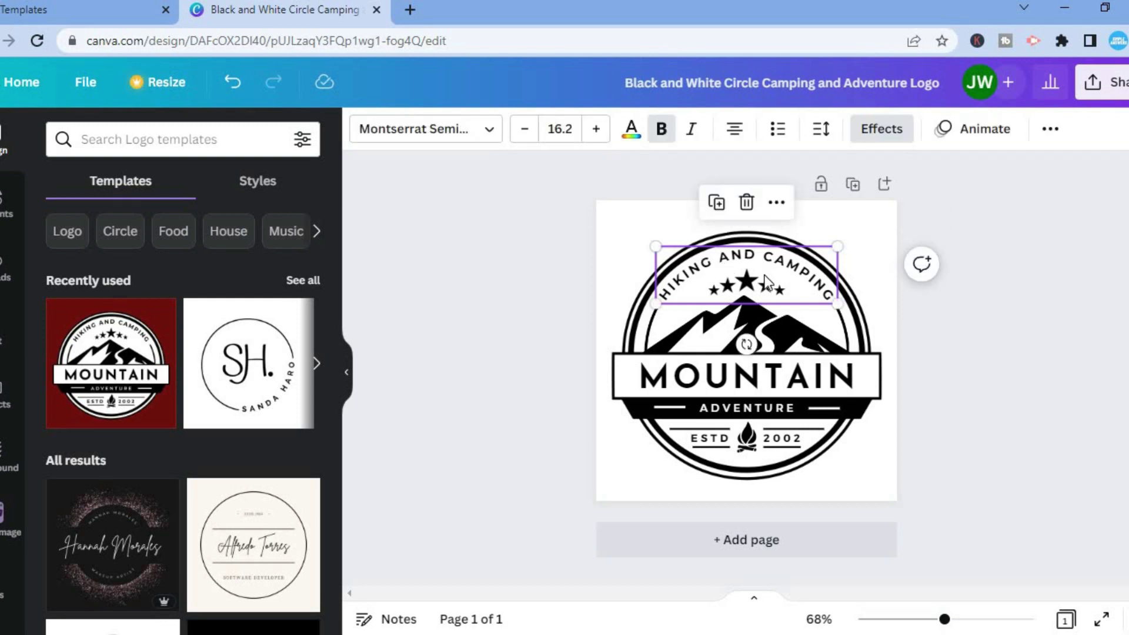
click(471, 139)
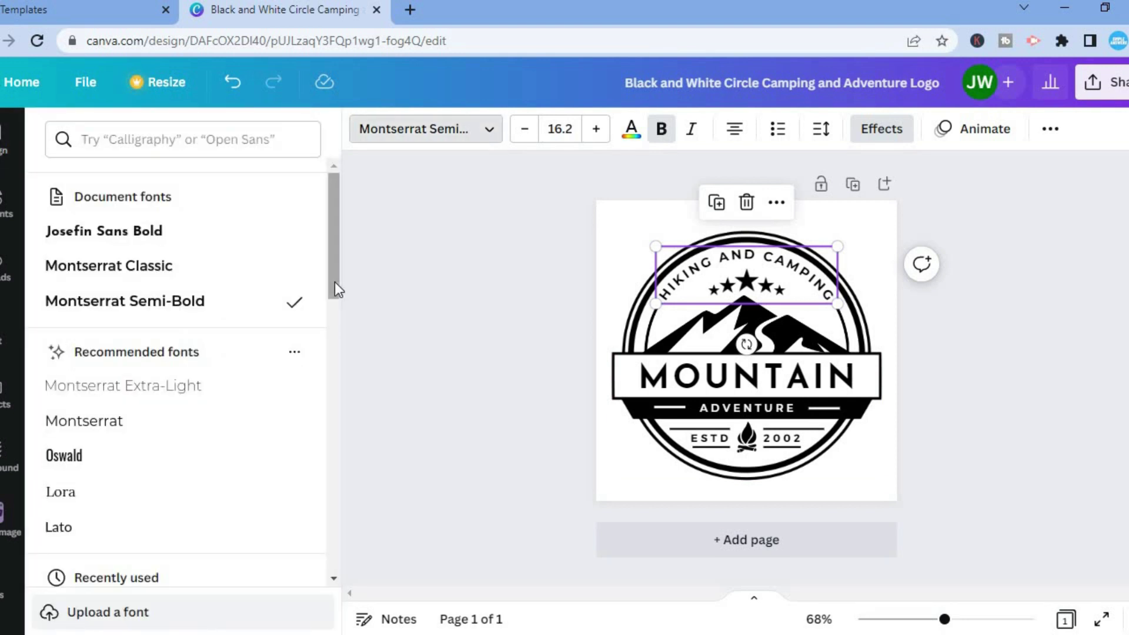
click(144, 234)
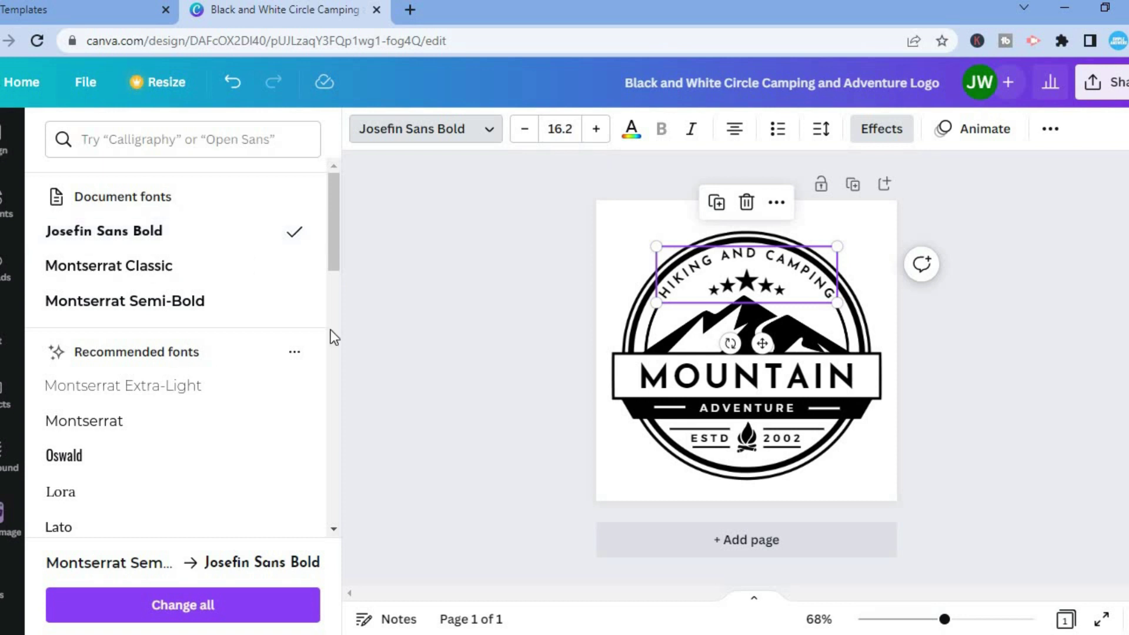
Step: Try font size 32 on the curved "HIKING AND CAMPING" text and undo the change
click(556, 128)
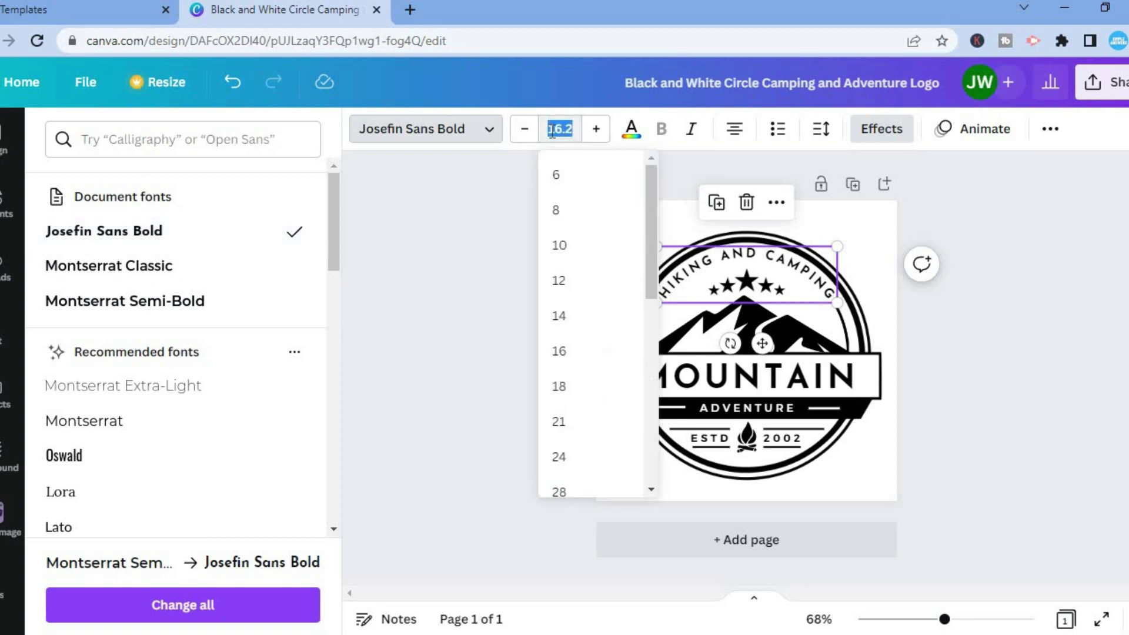
drag(647, 237, 648, 327)
click(569, 294)
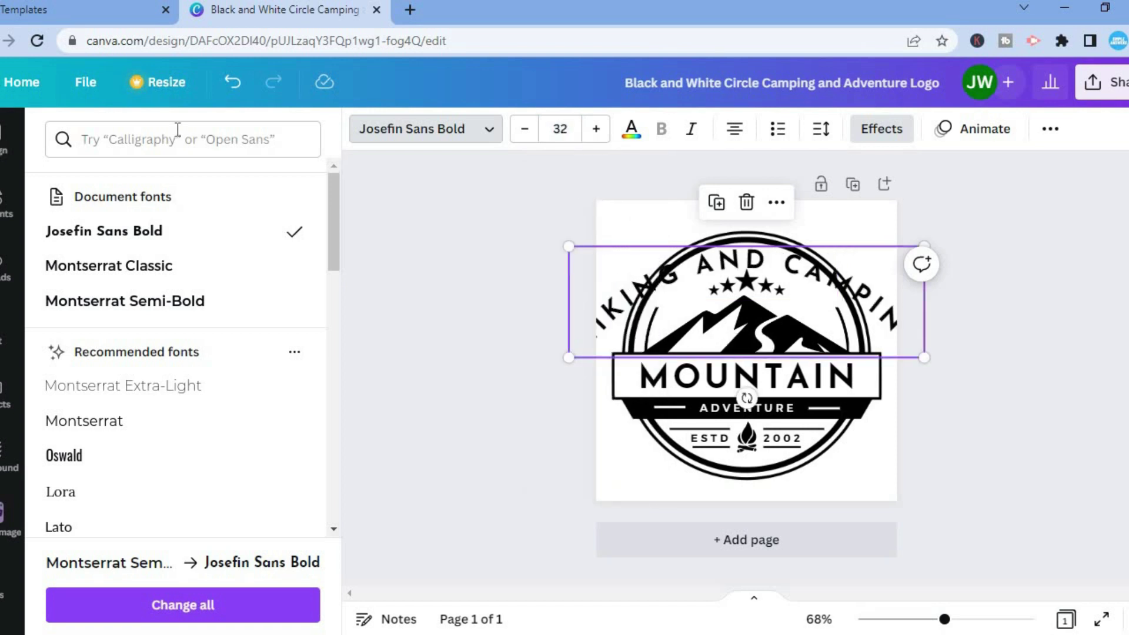
click(232, 82)
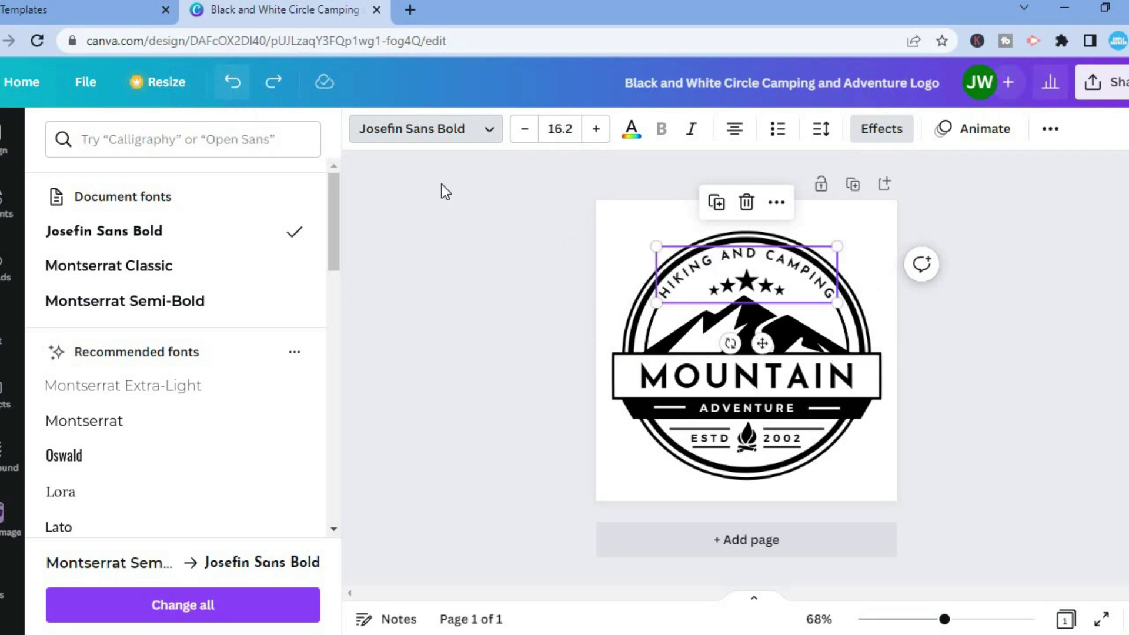
click(635, 322)
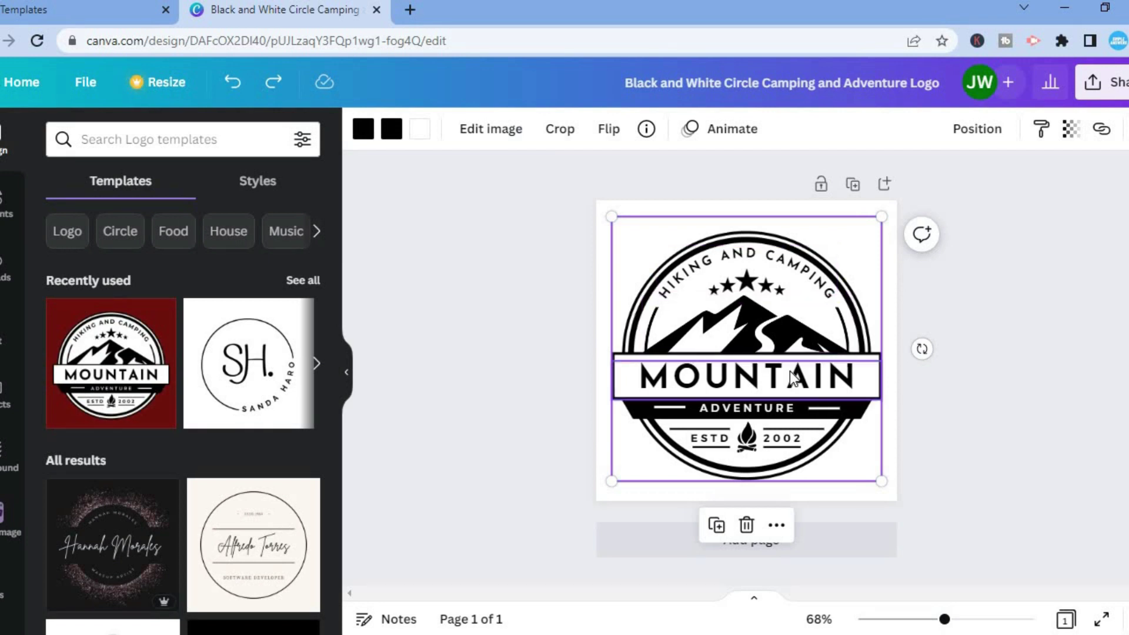
click(960, 357)
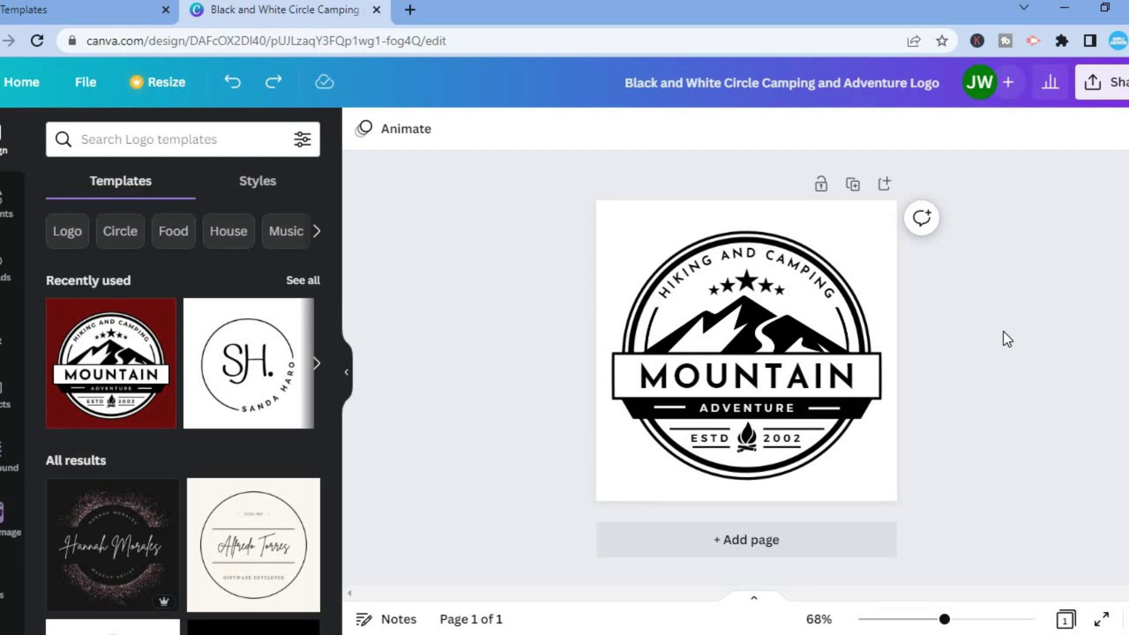
click(869, 277)
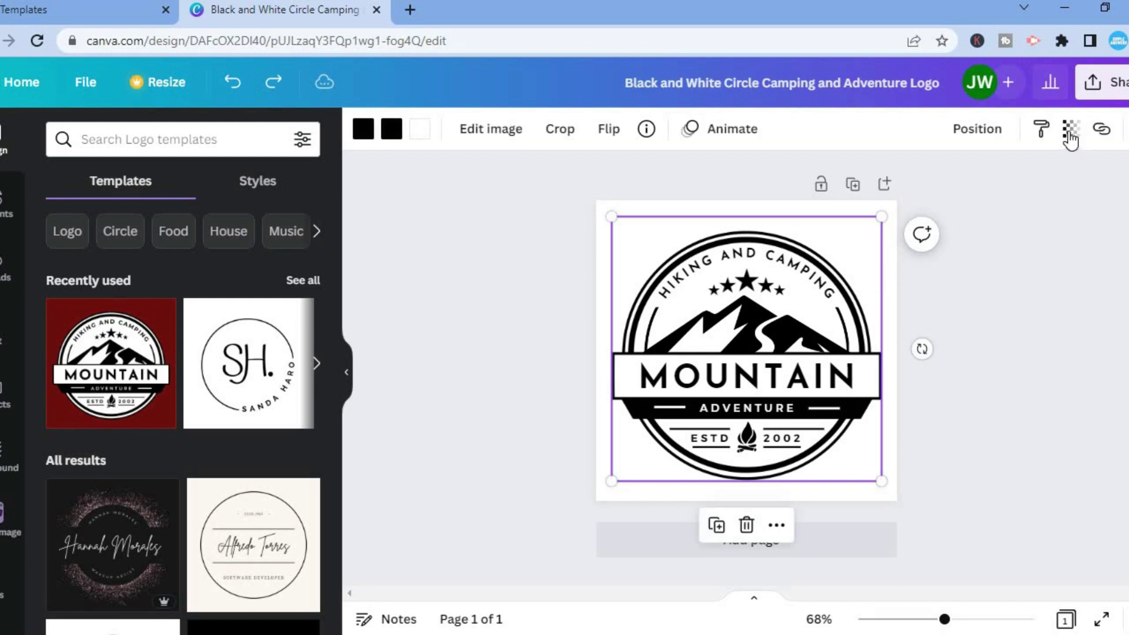
Step: Download the logo design as a PNG with a transparent background
click(1091, 93)
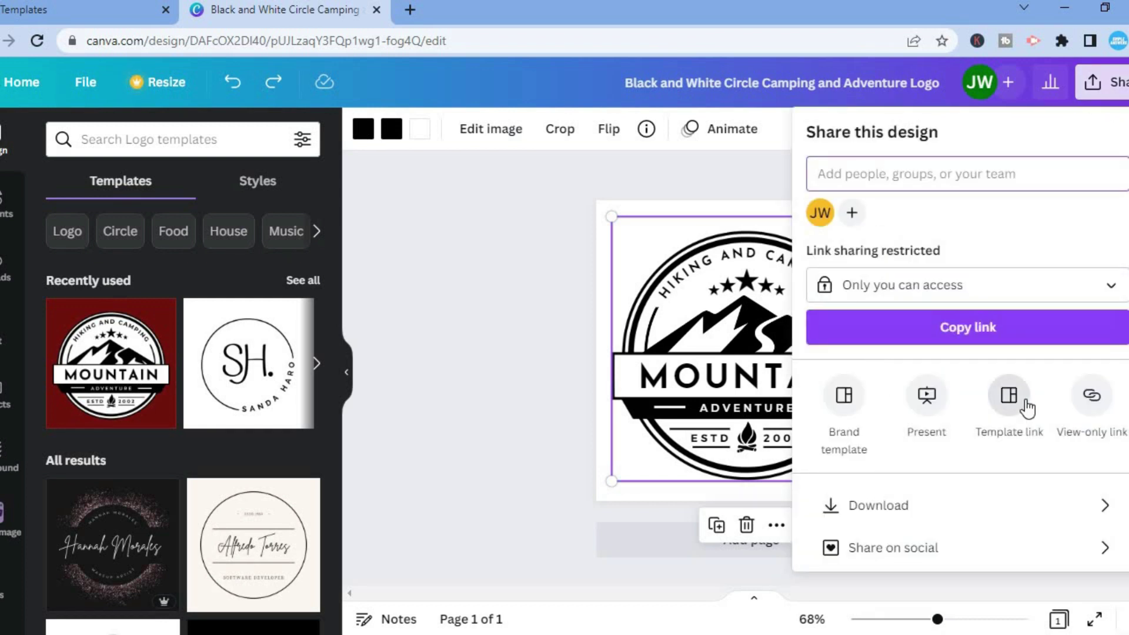
click(988, 504)
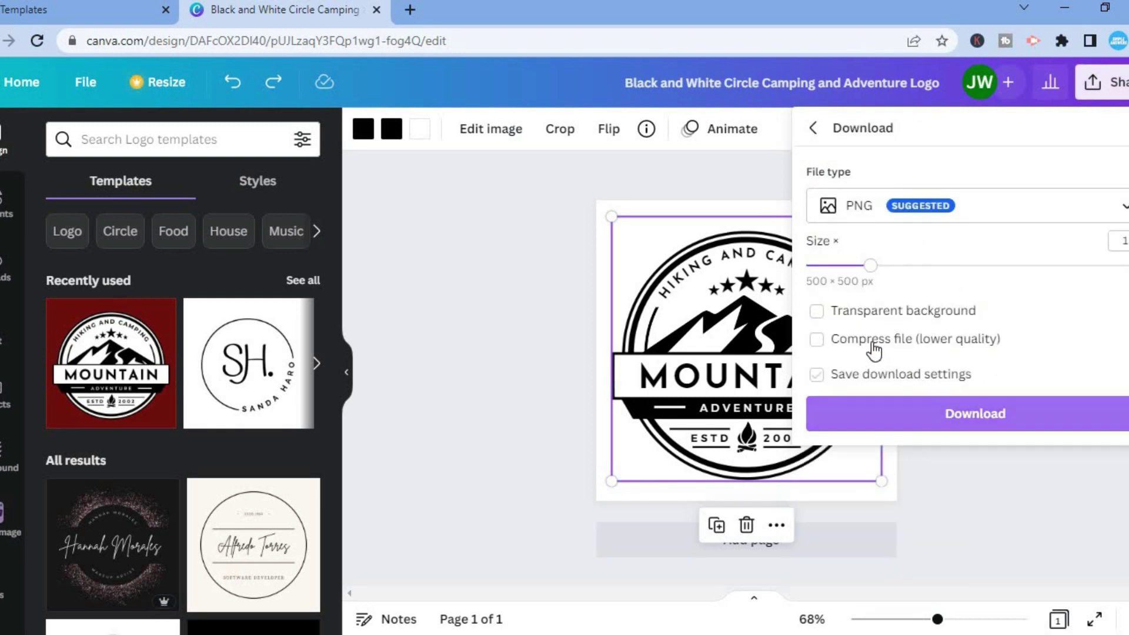
click(817, 311)
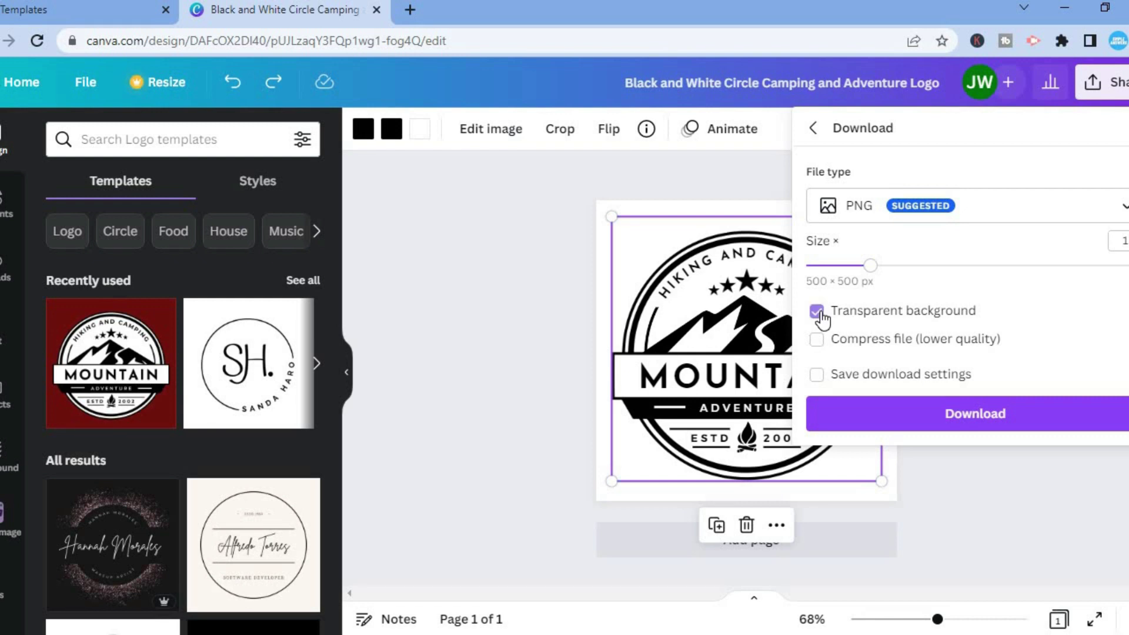
click(867, 406)
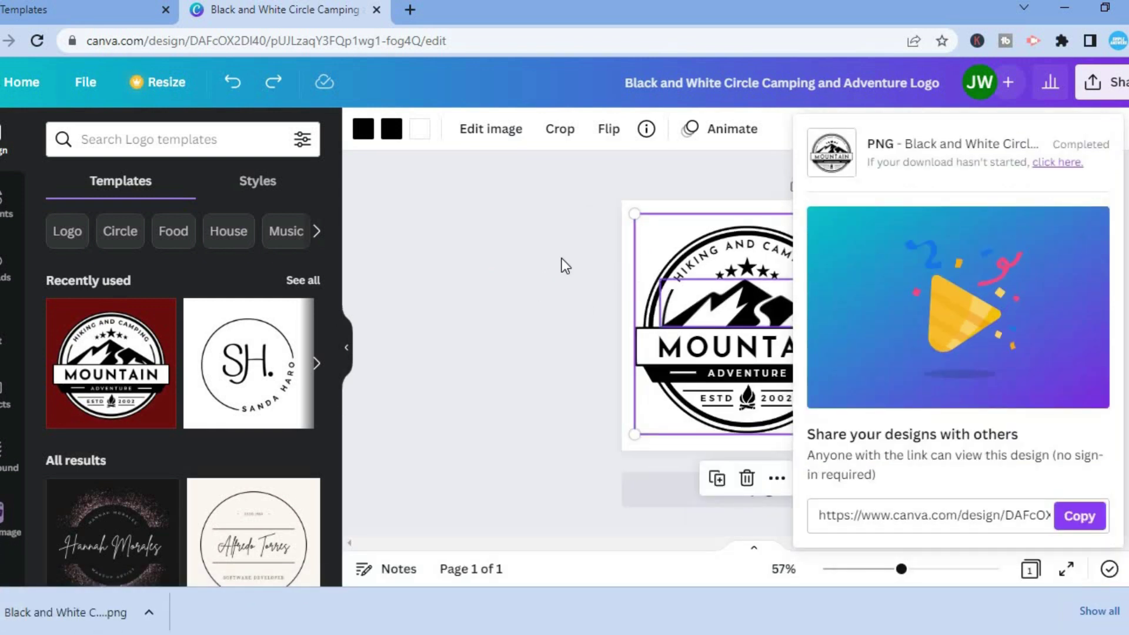
Step: Open remove.bg in a new browser tab, remove the downloaded logo PNG's background and download the resulting image
click(407, 18)
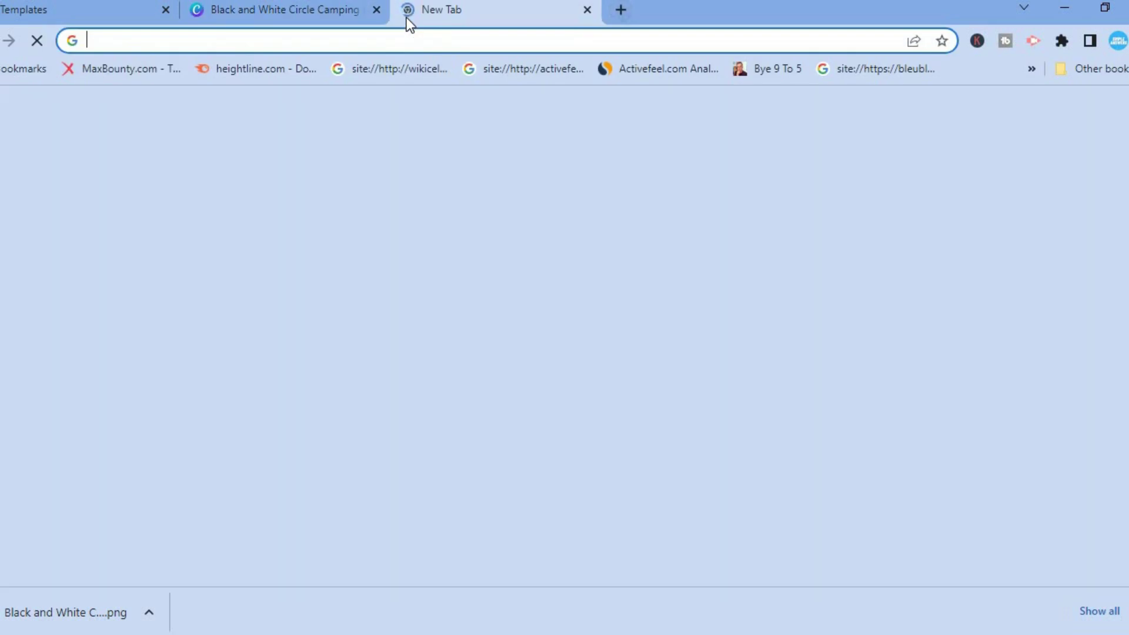
text(remove.bg)
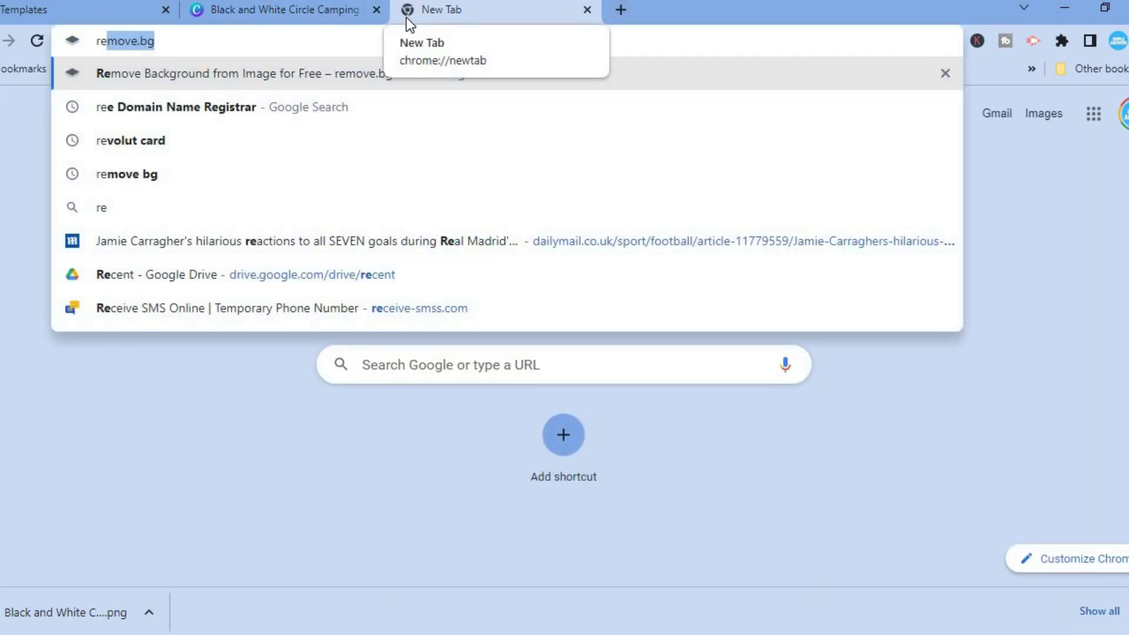
key(Return)
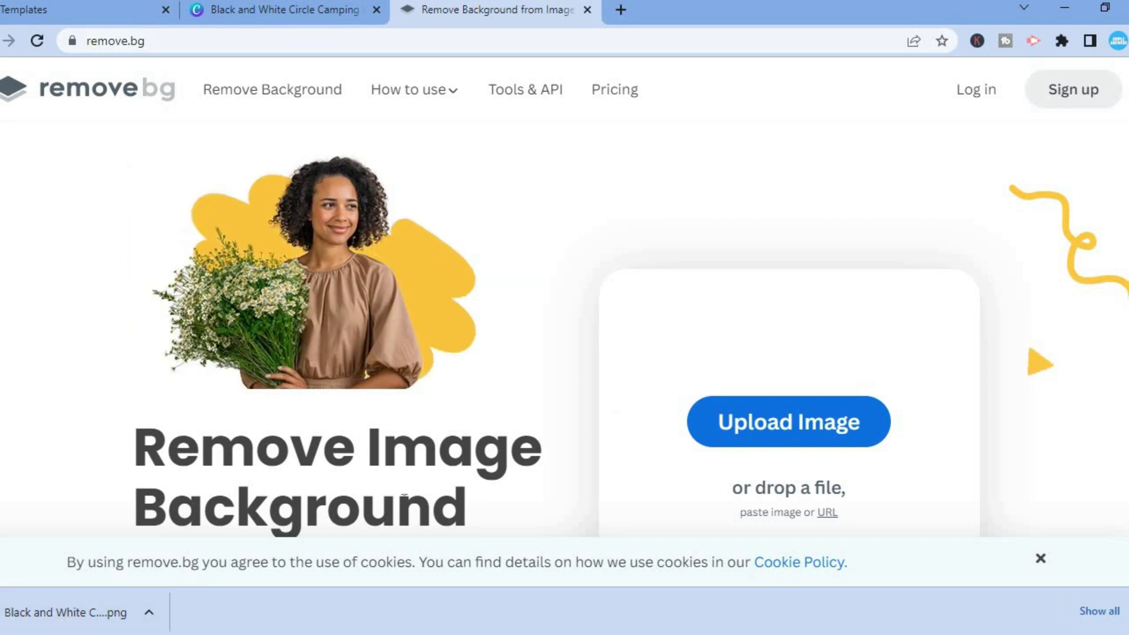
drag(83, 618, 678, 302)
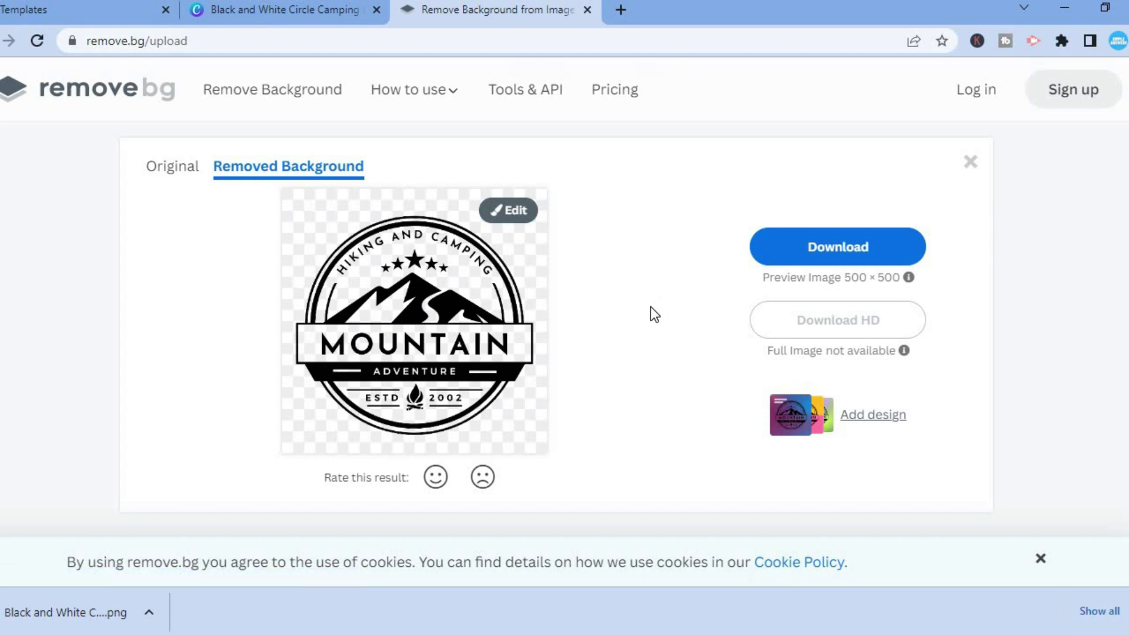
click(831, 246)
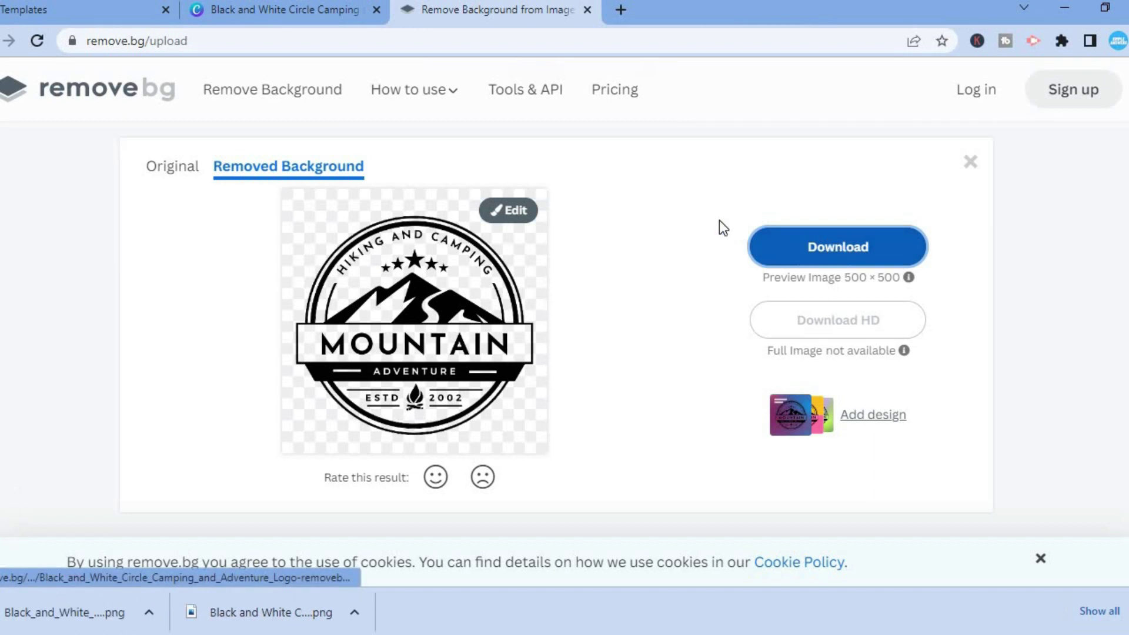
Step: Return to the Canva design and upload the background-free logo PNG to the image uploads
click(267, 8)
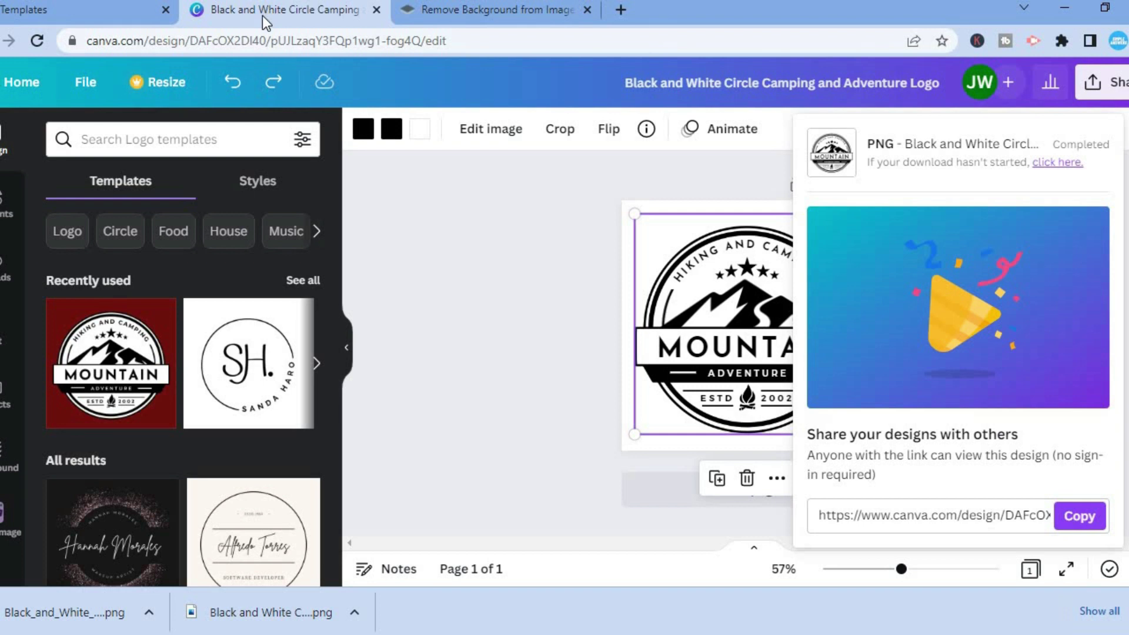
click(4, 271)
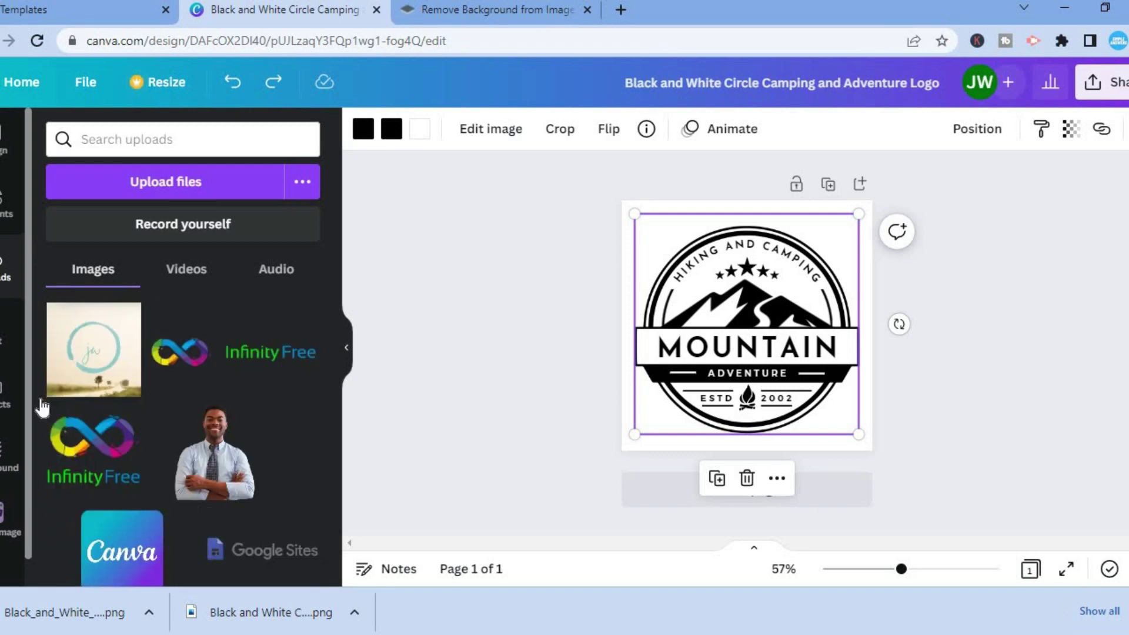
drag(44, 626, 176, 338)
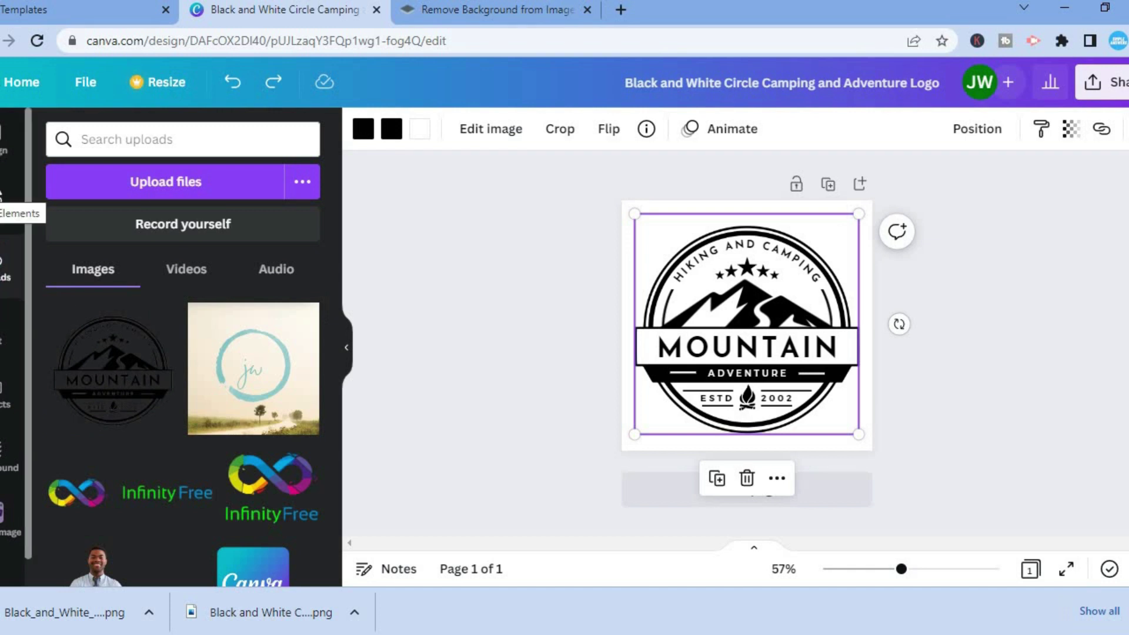
Step: Apply the first page of the Gold and Black Luxury Minimalist Wedding Invitation Video project to the current design page
click(3, 393)
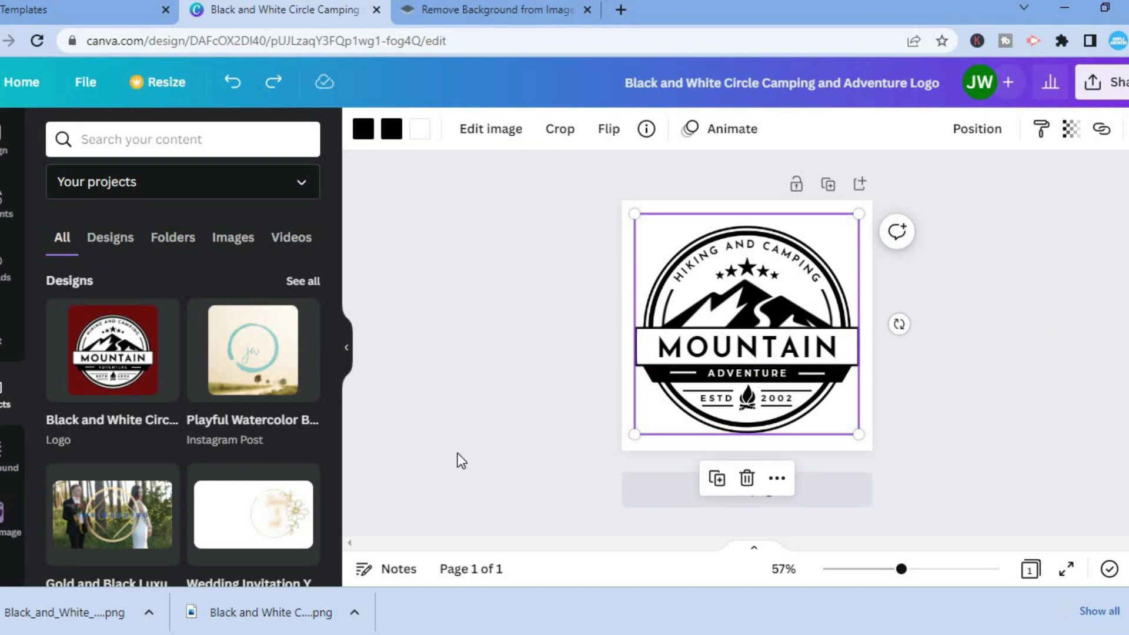
mouse_move(152, 511)
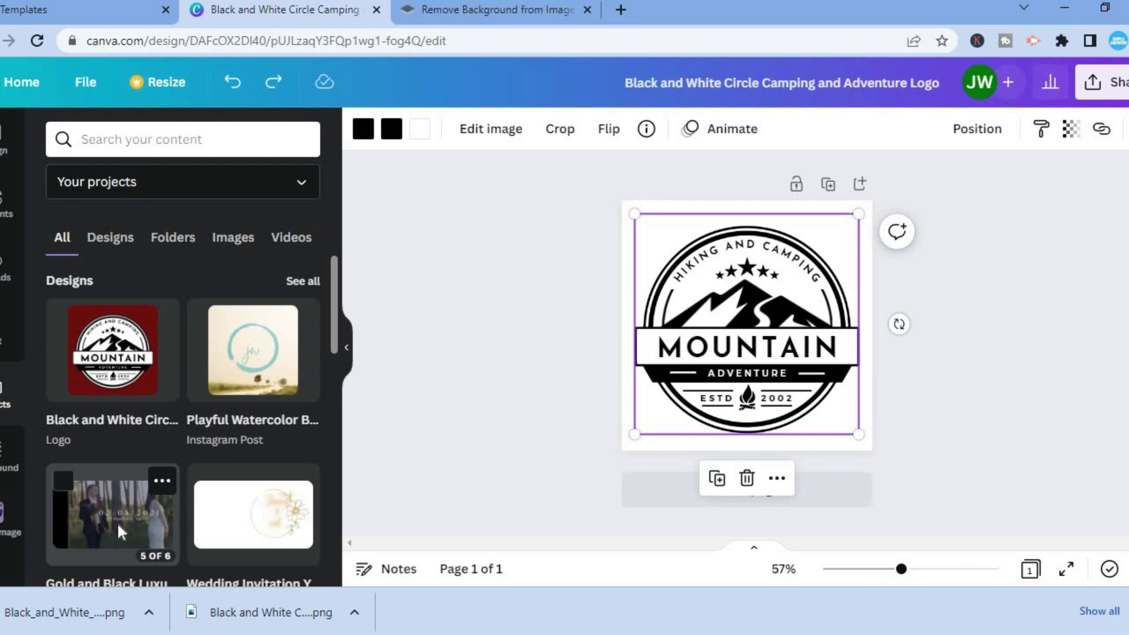
click(118, 526)
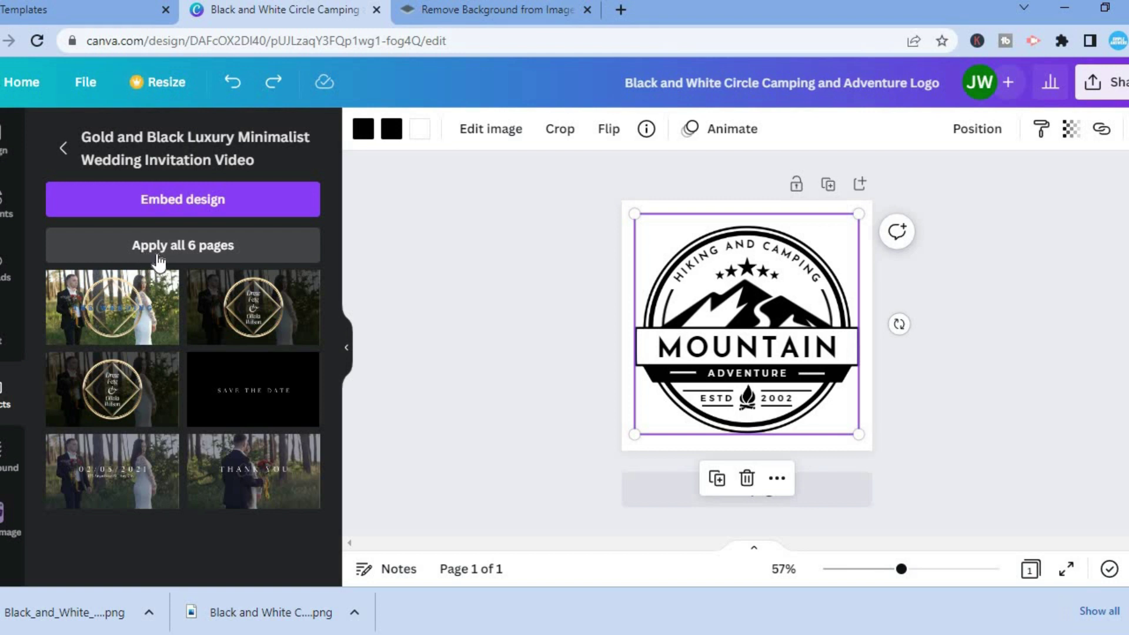
click(100, 326)
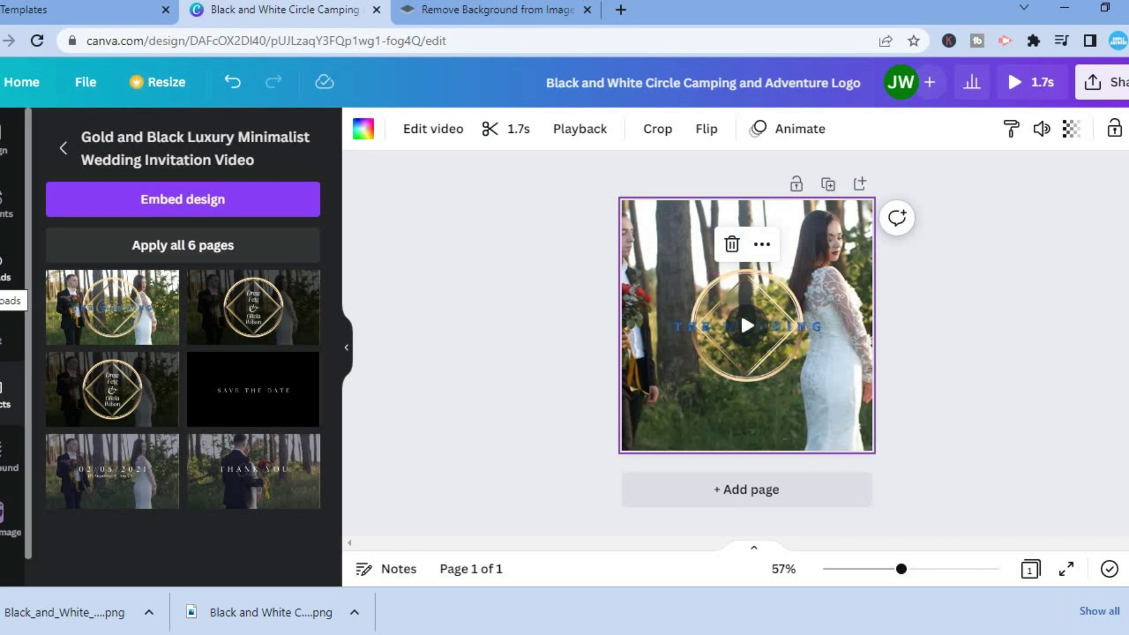
Step: Place the uploaded background-free Mountain logo on the wedding page and shrink it to a small watermark in the lower-right corner of the page
click(8, 271)
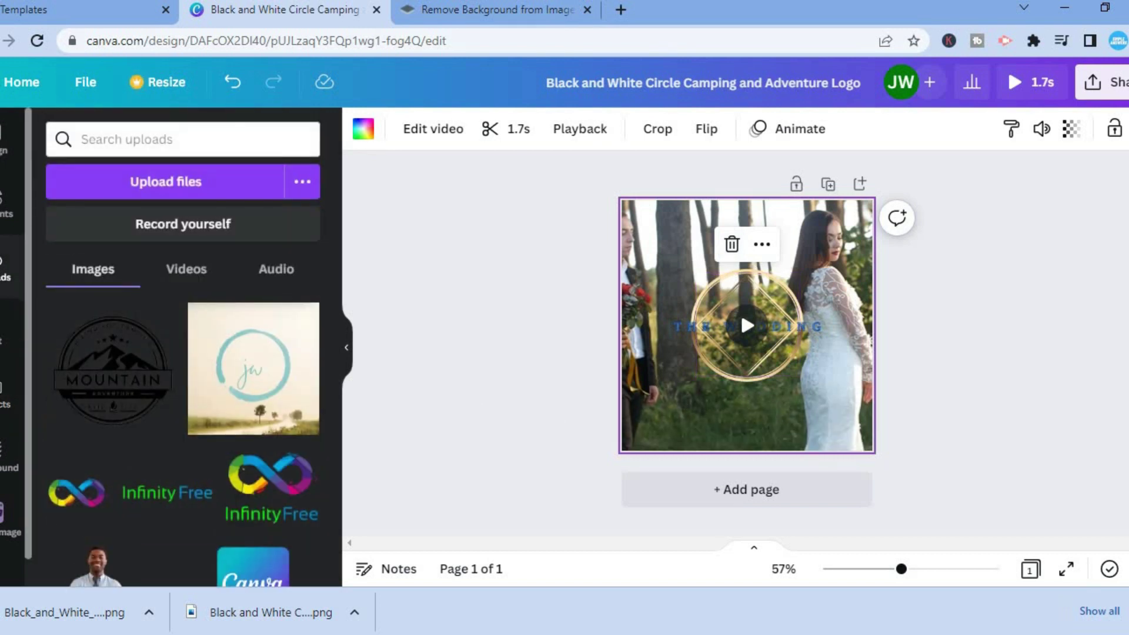
drag(113, 405, 791, 401)
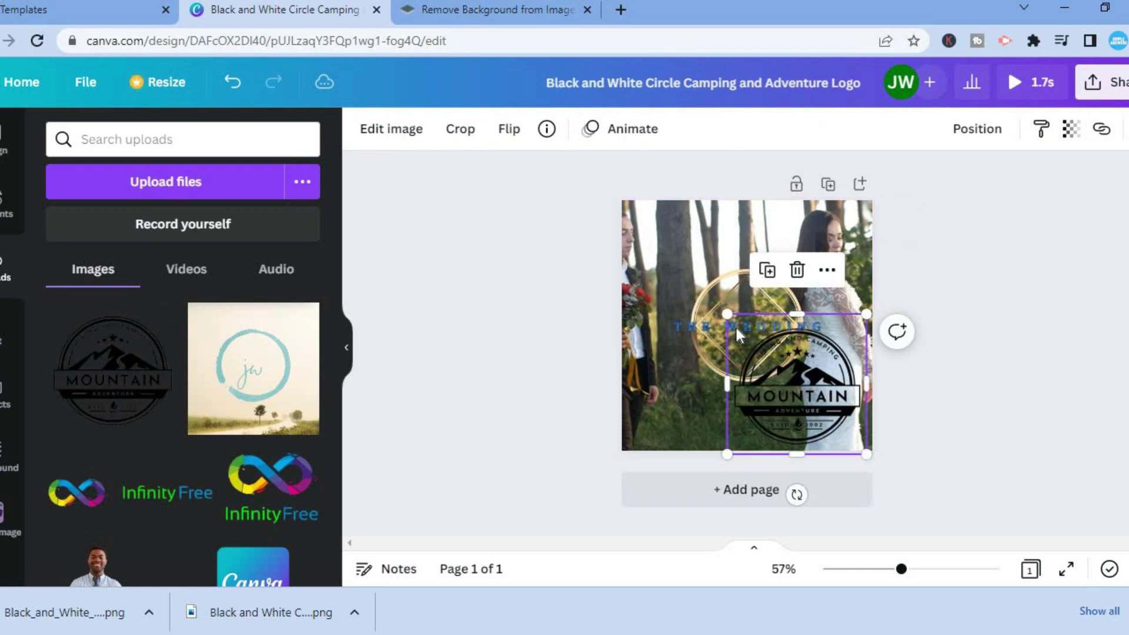
drag(729, 310, 799, 385)
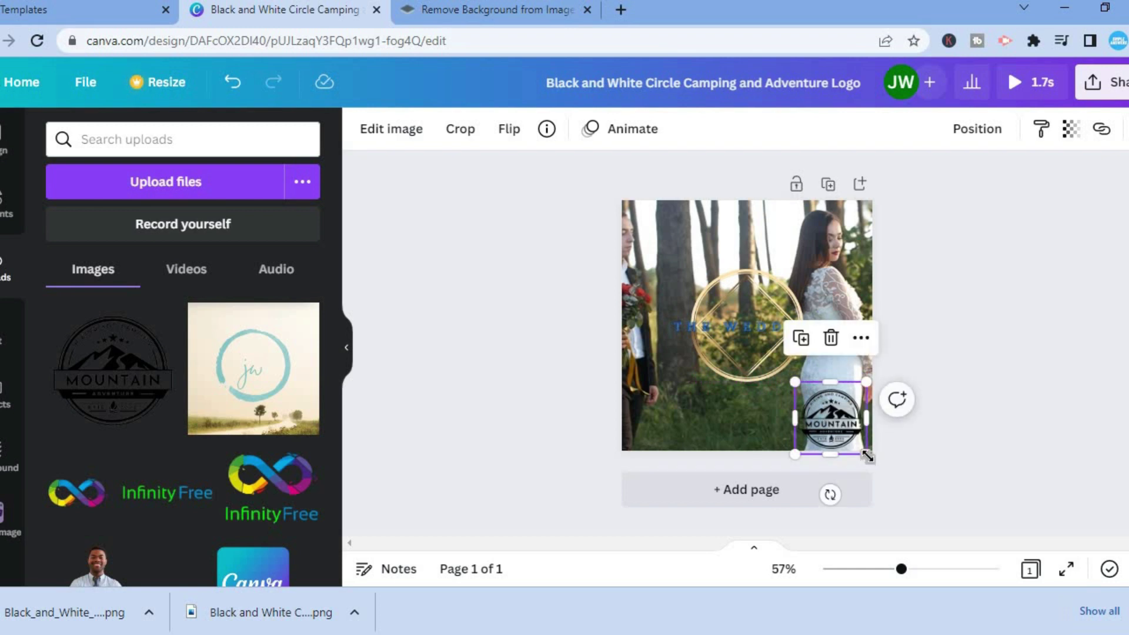
mouse_move(866, 451)
mouse_down()
mouse_move(848, 425)
mouse_move(854, 438)
mouse_up()
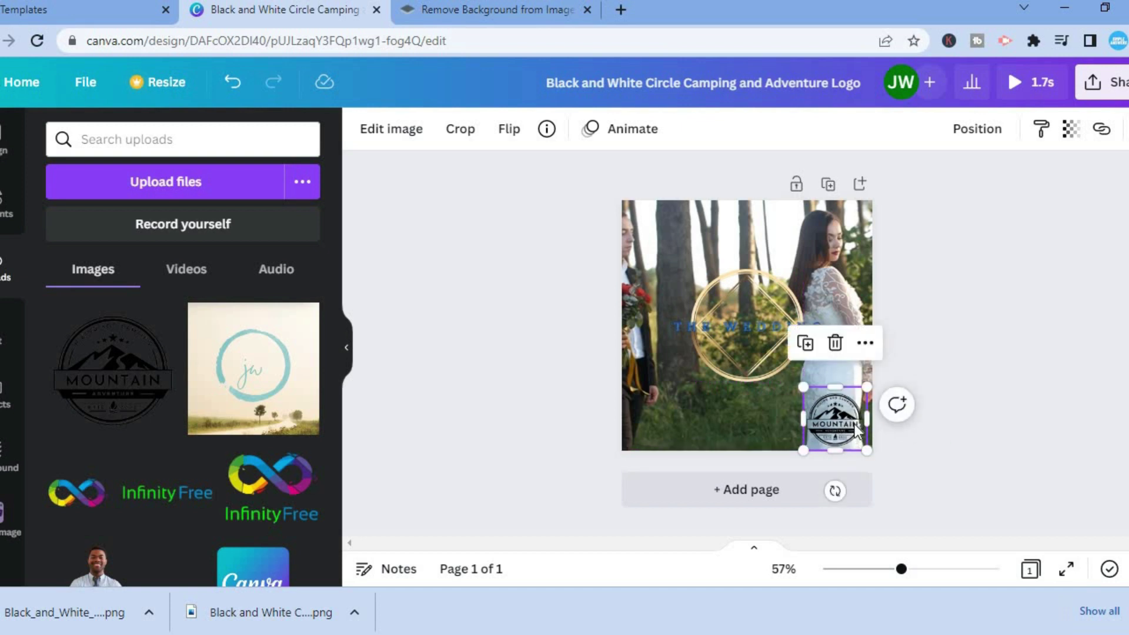
click(965, 405)
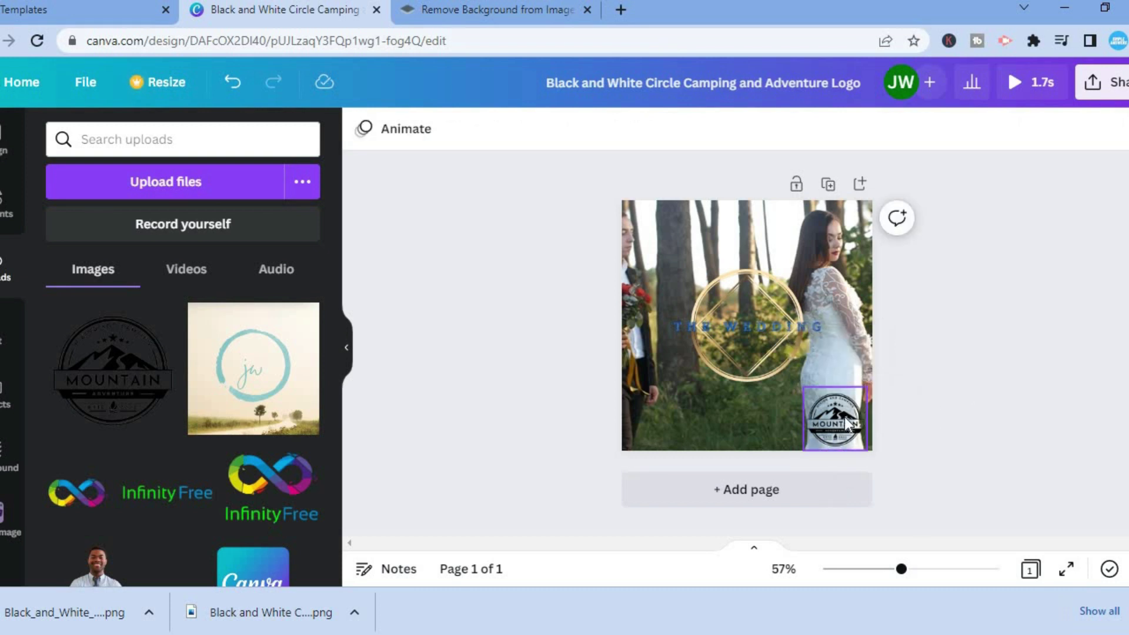